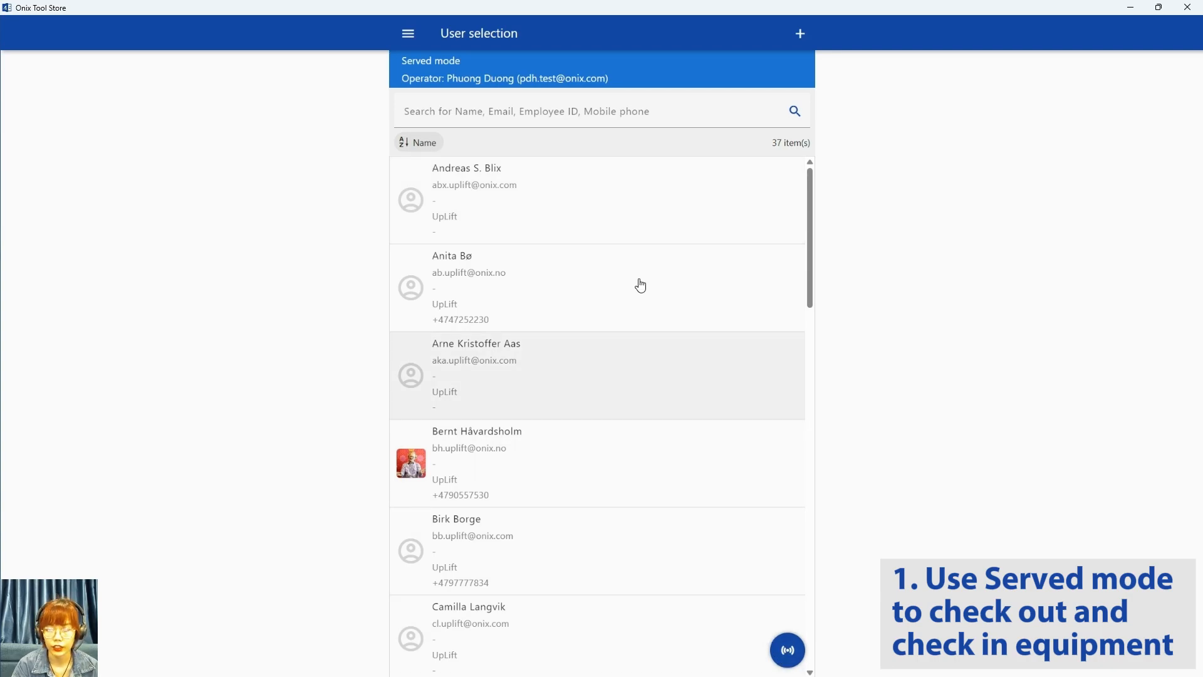
# - Start a check-out for the first listed user and add available roundsling 07122020a to the cart
pyautogui.click(613, 213)
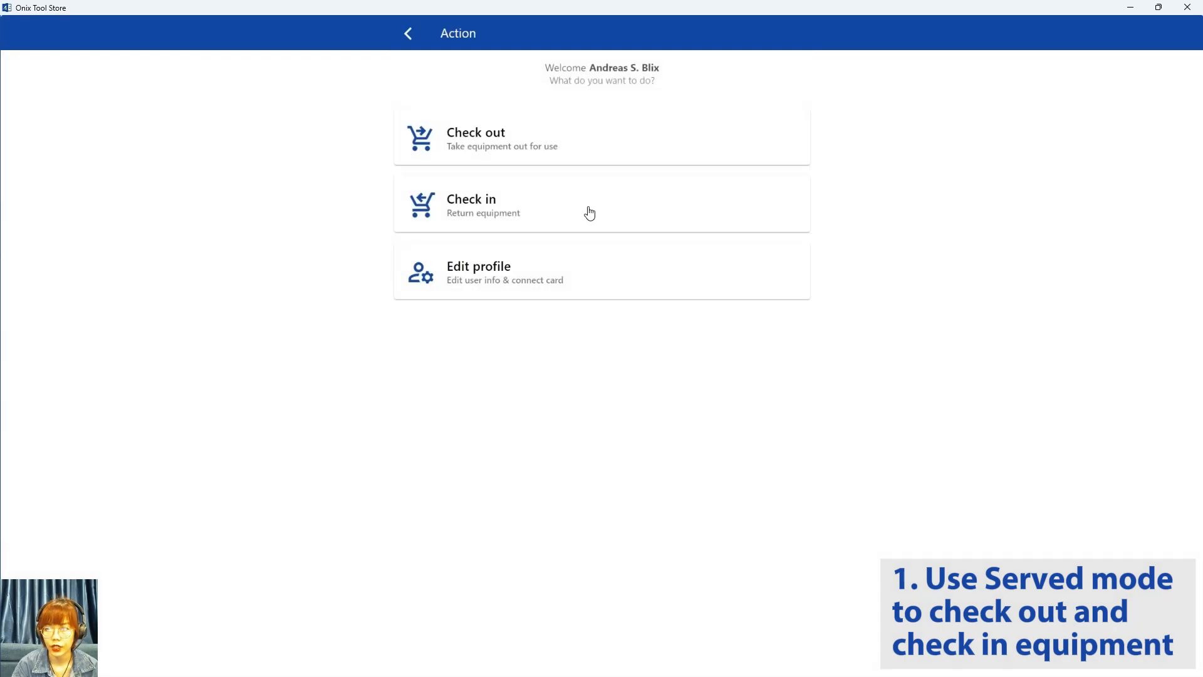
pyautogui.click(625, 144)
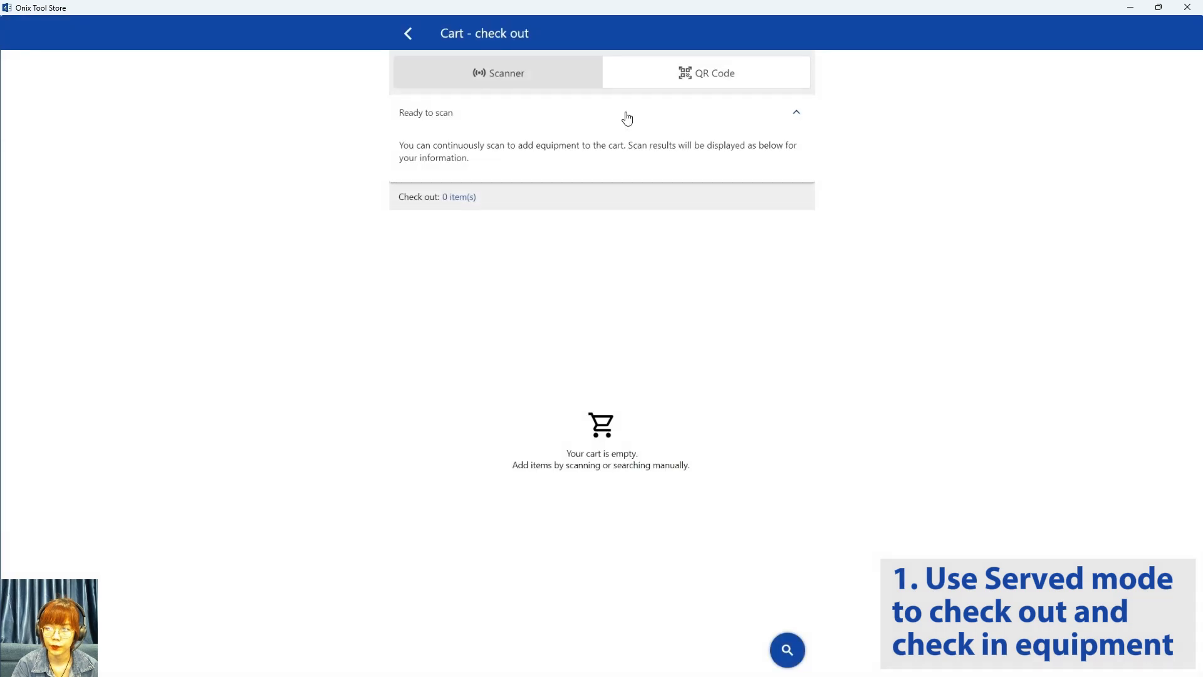
pyautogui.click(788, 650)
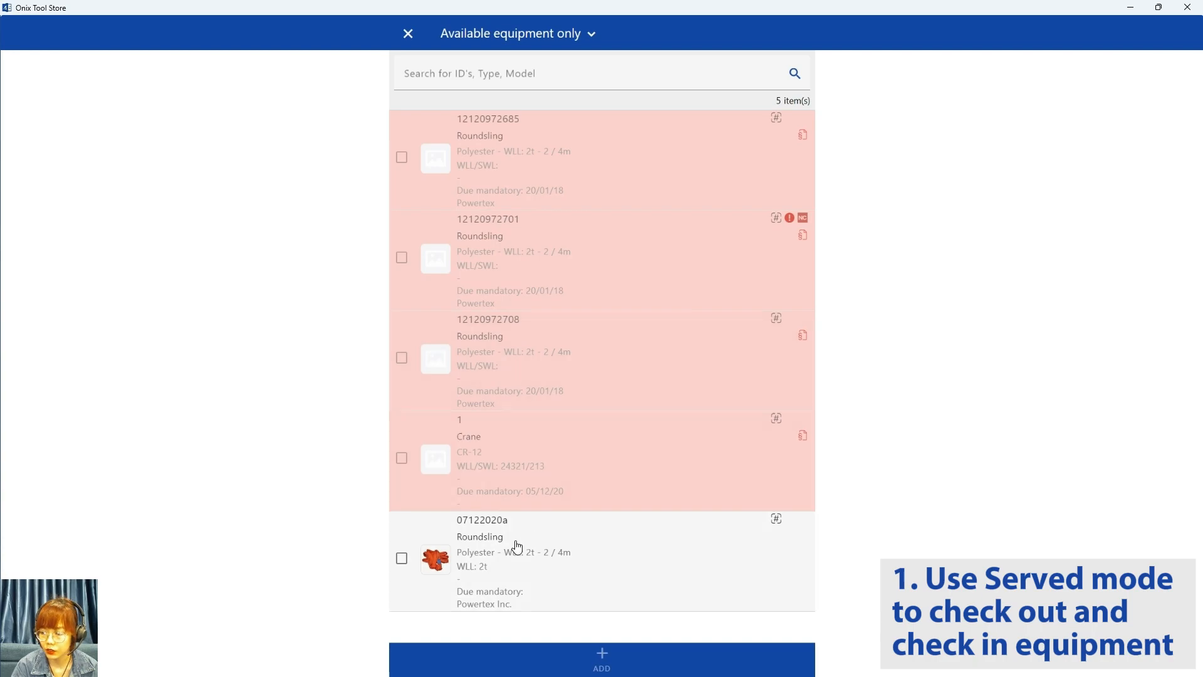
pyautogui.click(401, 560)
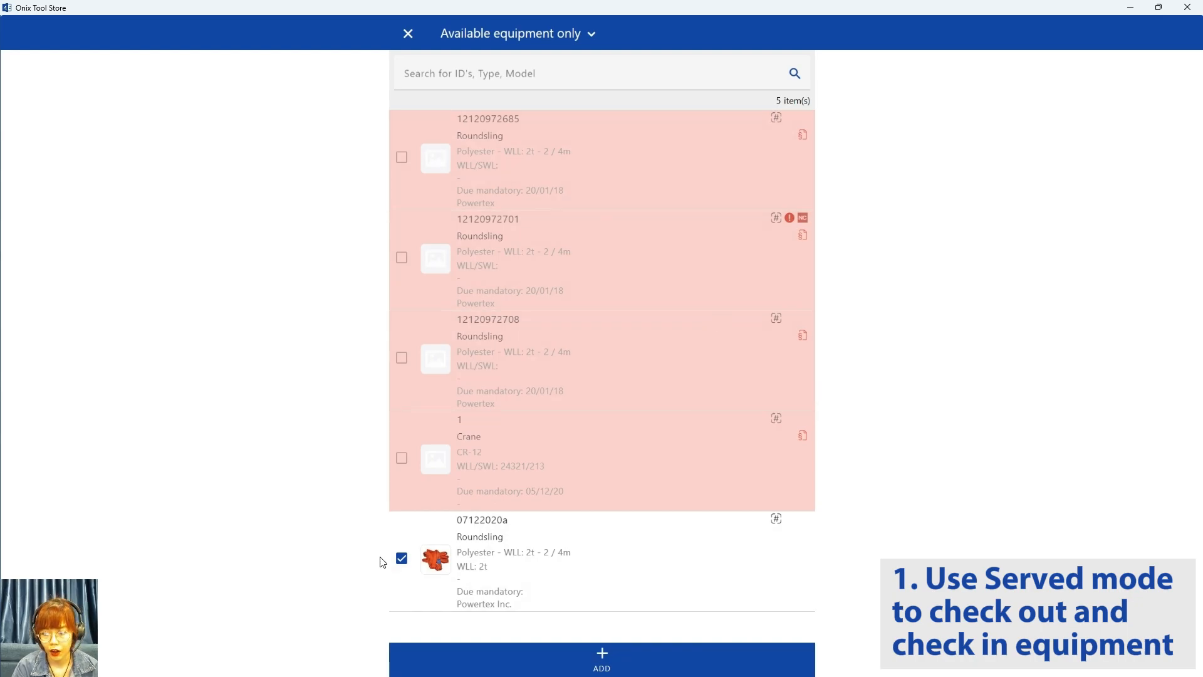
pyautogui.click(671, 664)
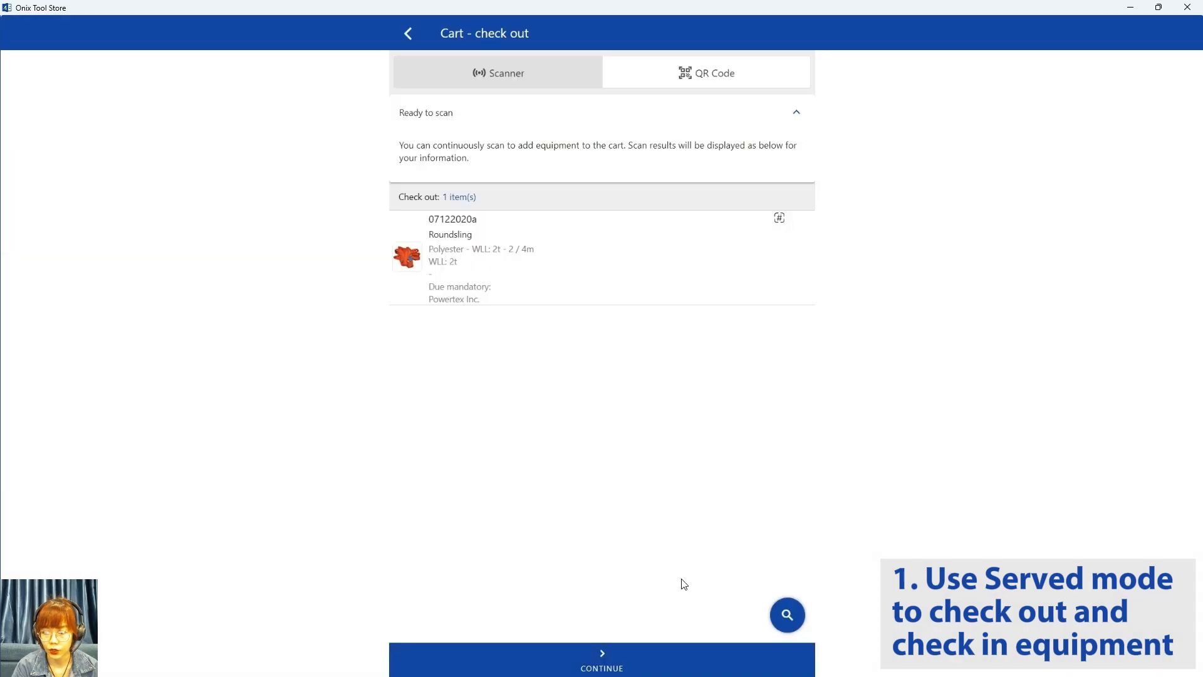
# - Set the expected return date to 15/04/24 and the place of use to Hall B, and confirm the check-out
pyautogui.click(651, 669)
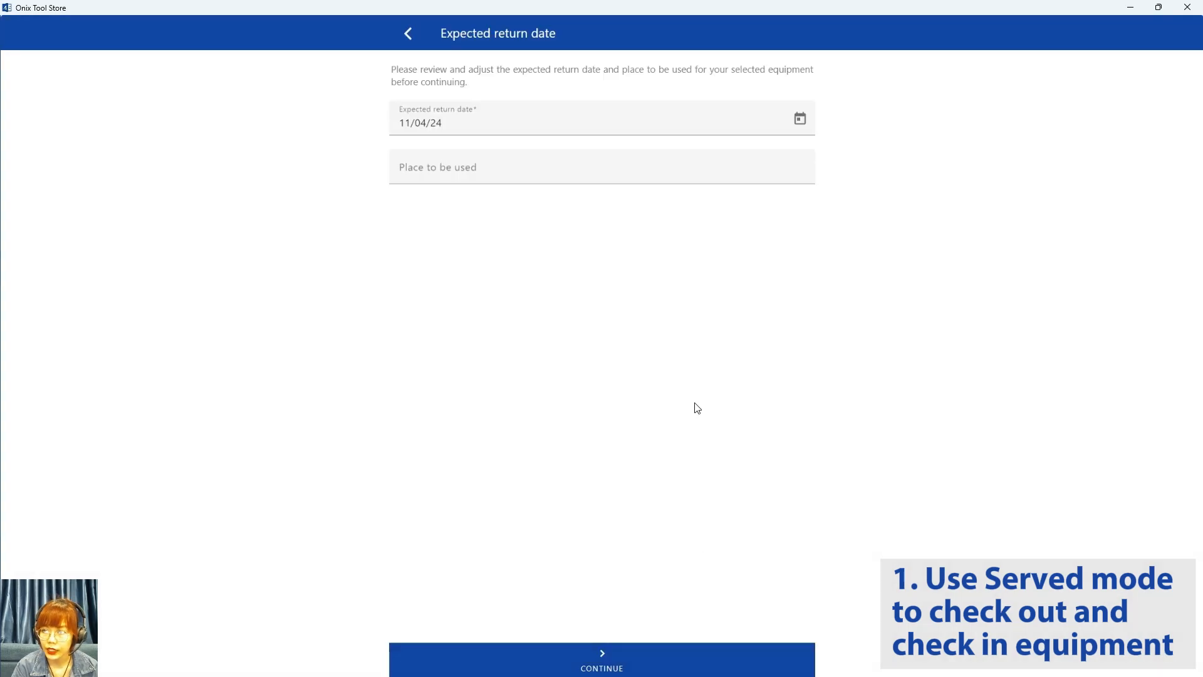
pyautogui.click(801, 120)
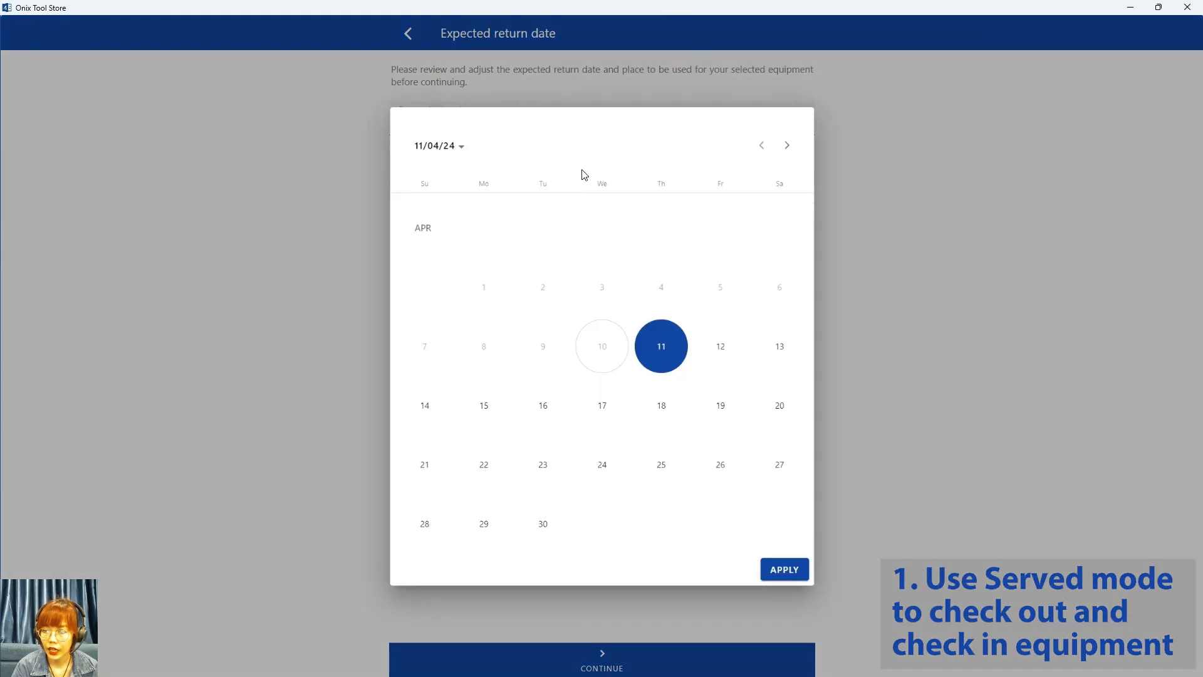
pyautogui.click(482, 410)
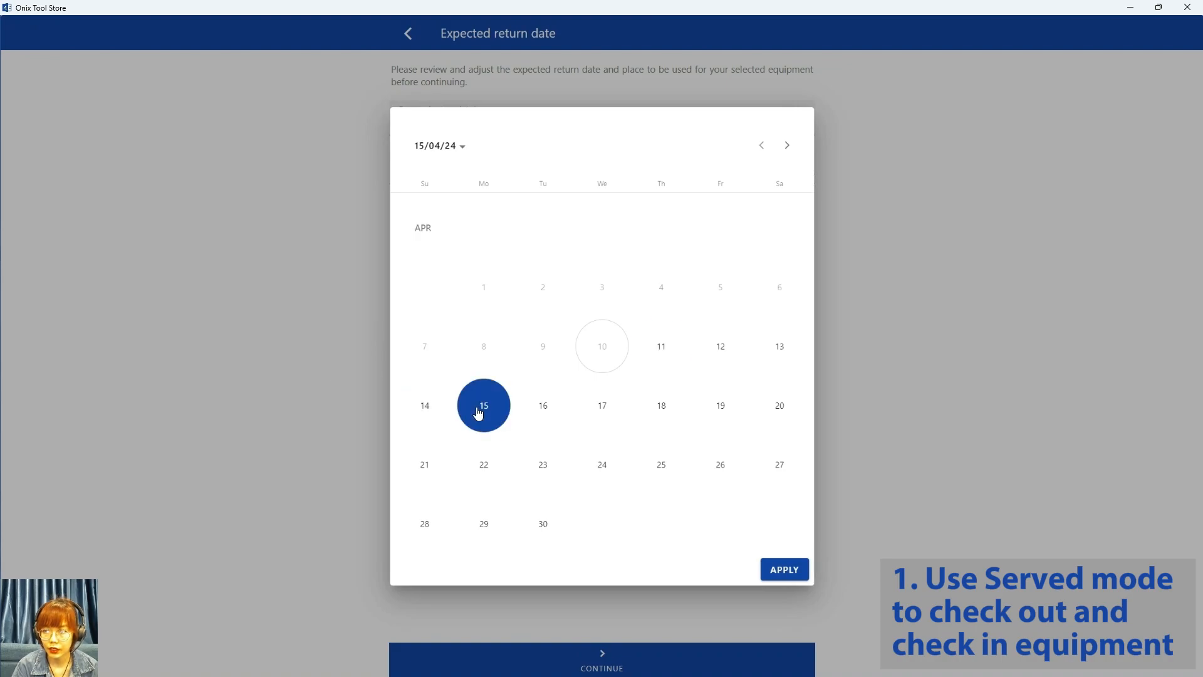
pyautogui.click(804, 570)
pyautogui.click(530, 176)
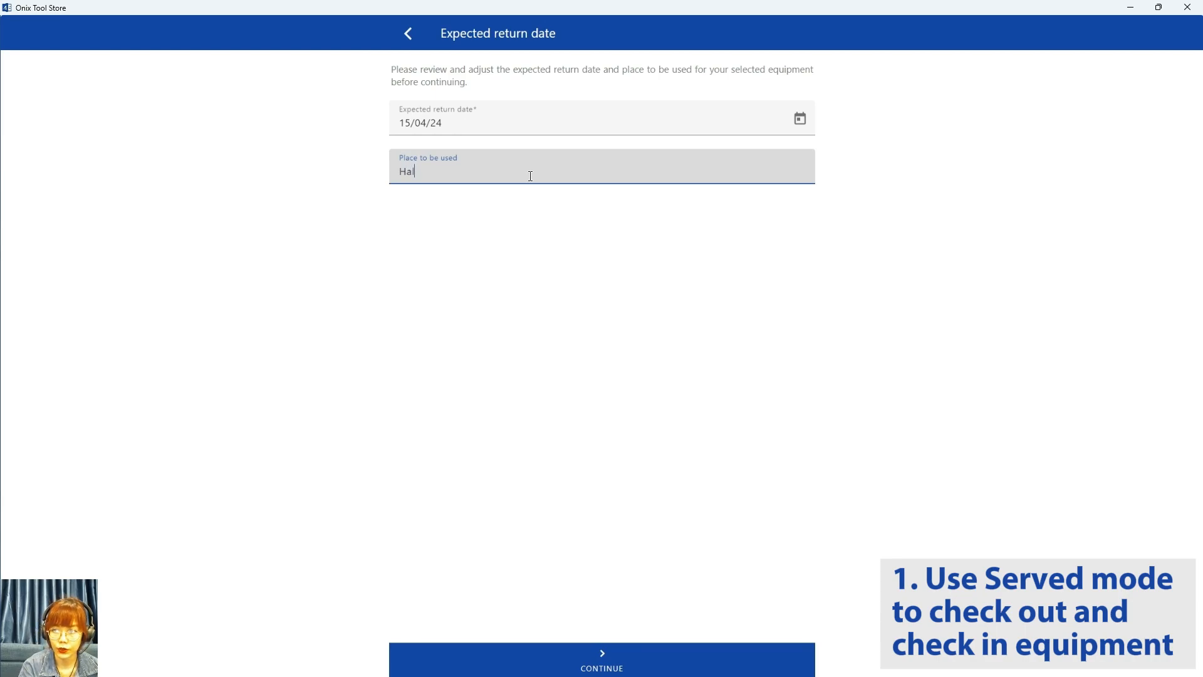
pyautogui.write('Hall B')
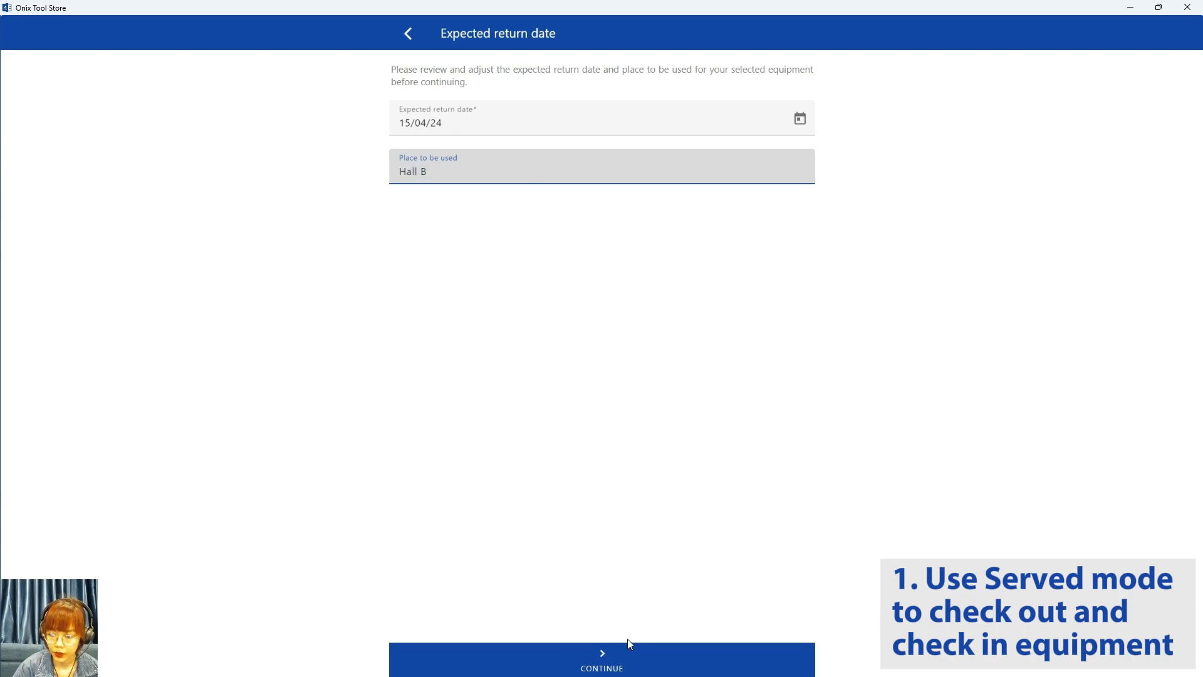
pyautogui.click(657, 655)
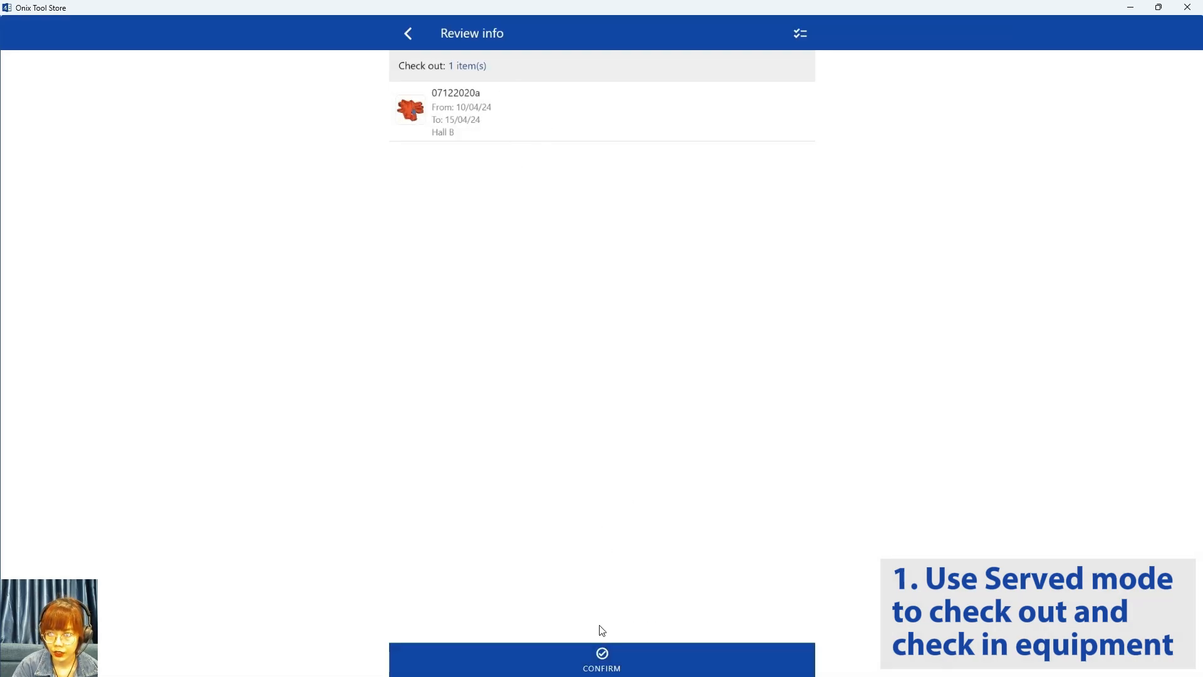
pyautogui.click(636, 667)
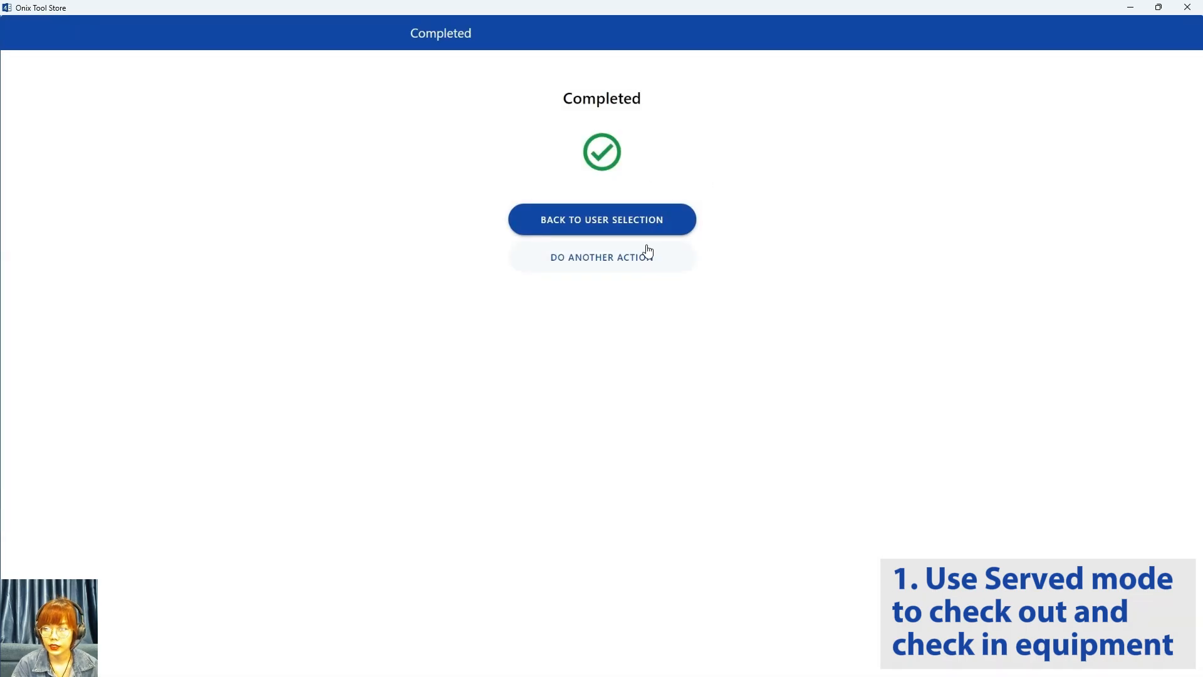
# - Start a check-in for the same user and filter the equipment list to checked out equipment
pyautogui.click(683, 255)
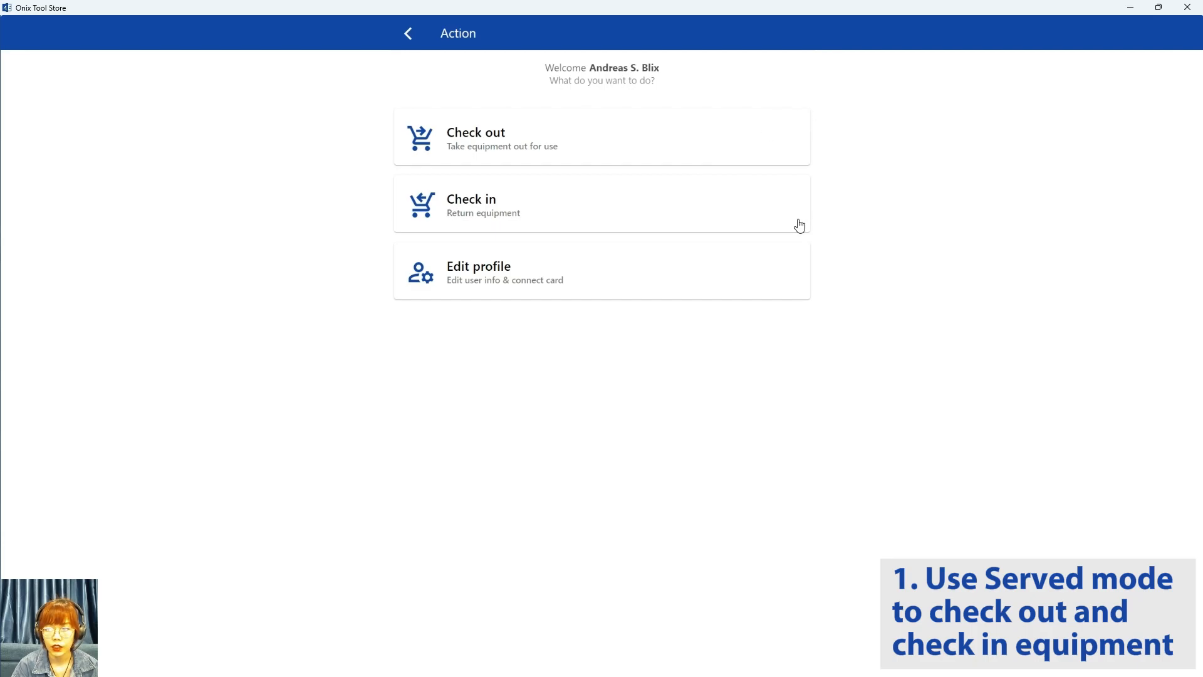
pyautogui.click(633, 214)
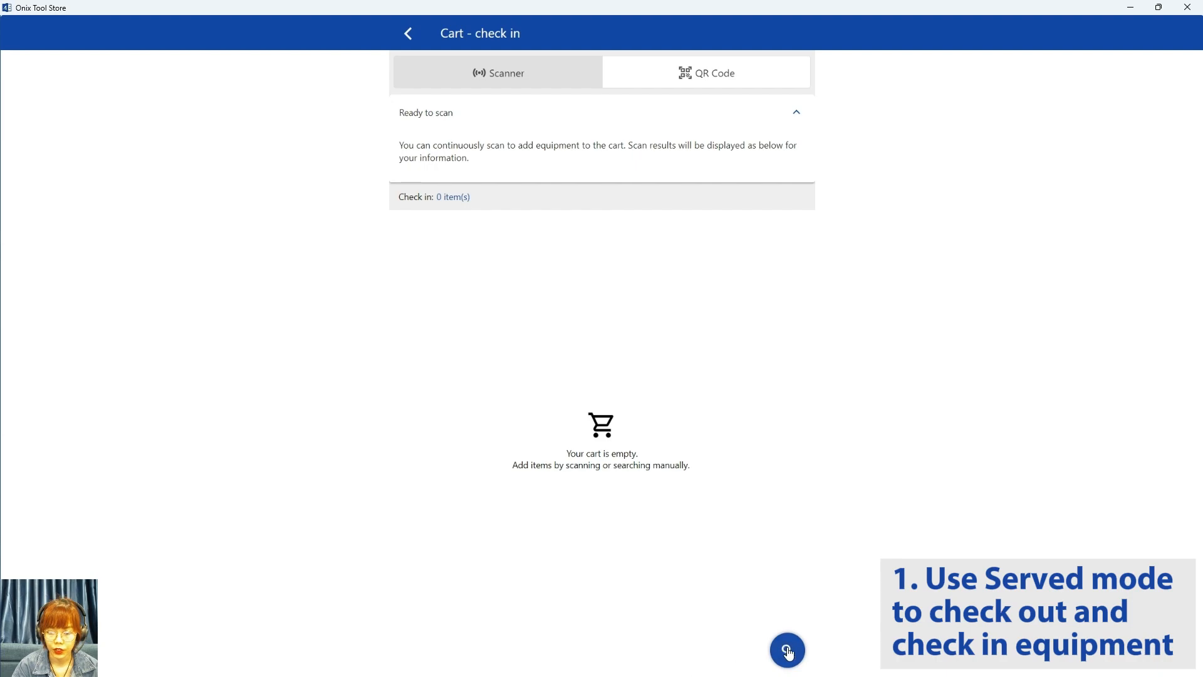
pyautogui.click(787, 652)
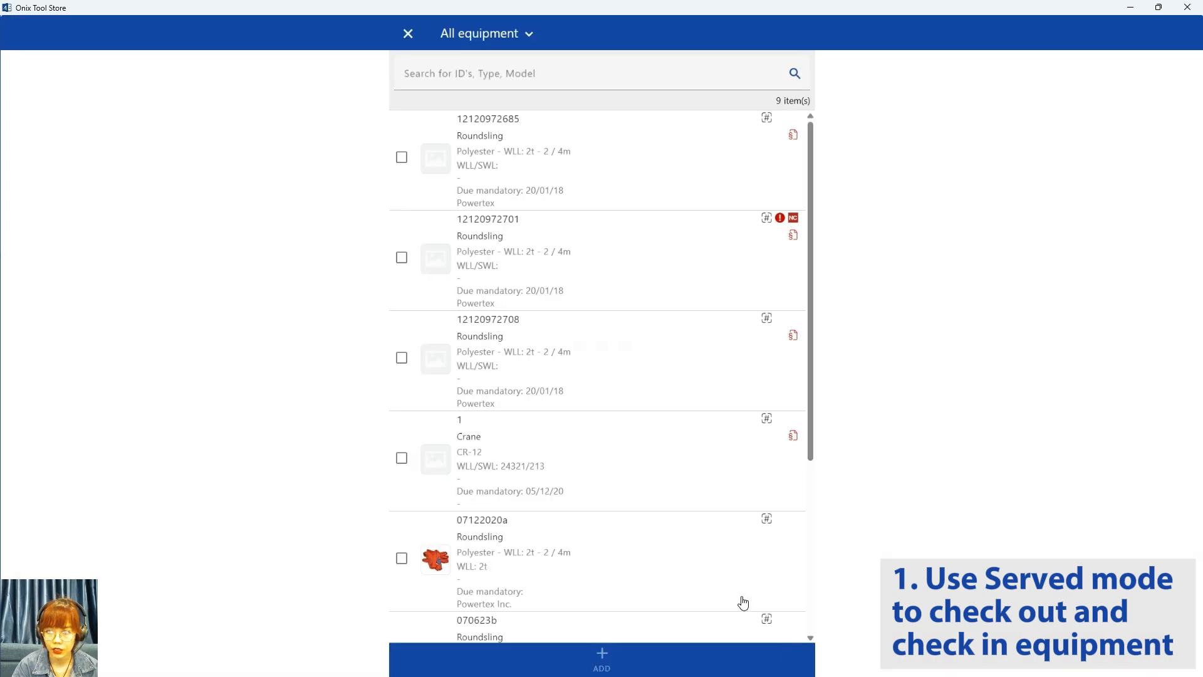
pyautogui.click(534, 35)
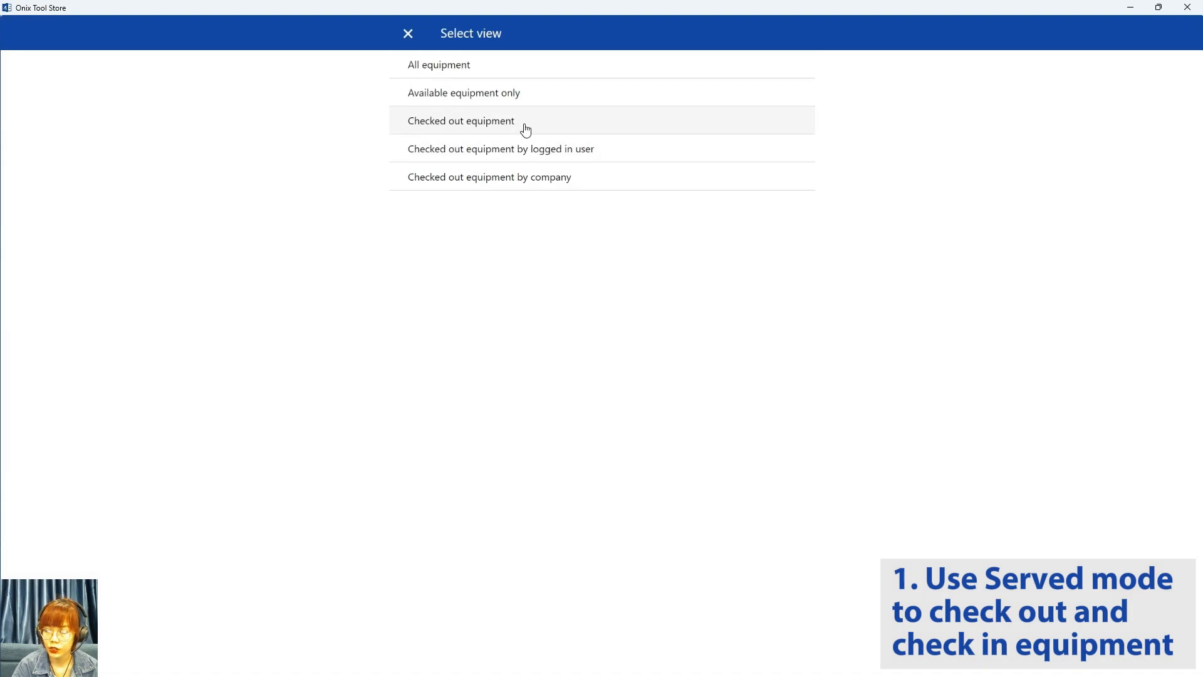
pyautogui.click(526, 130)
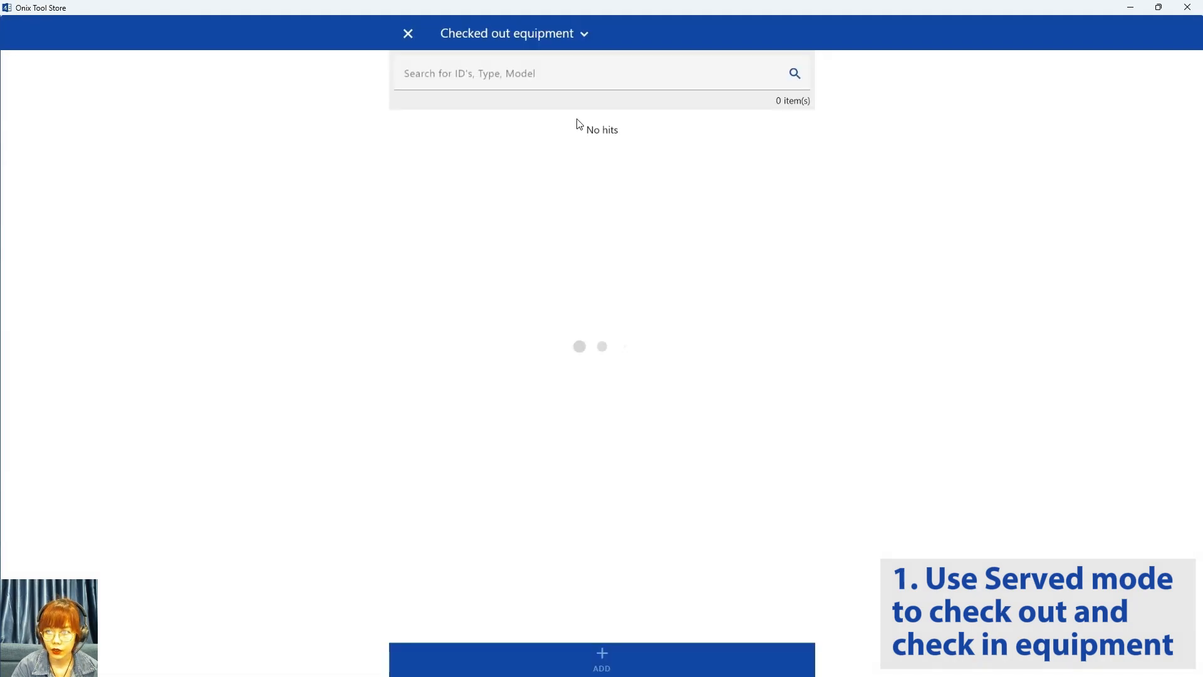
# - Check in roundslings 07122020a, 070623b and 070623a, and return to user selection
pyautogui.click(401, 157)
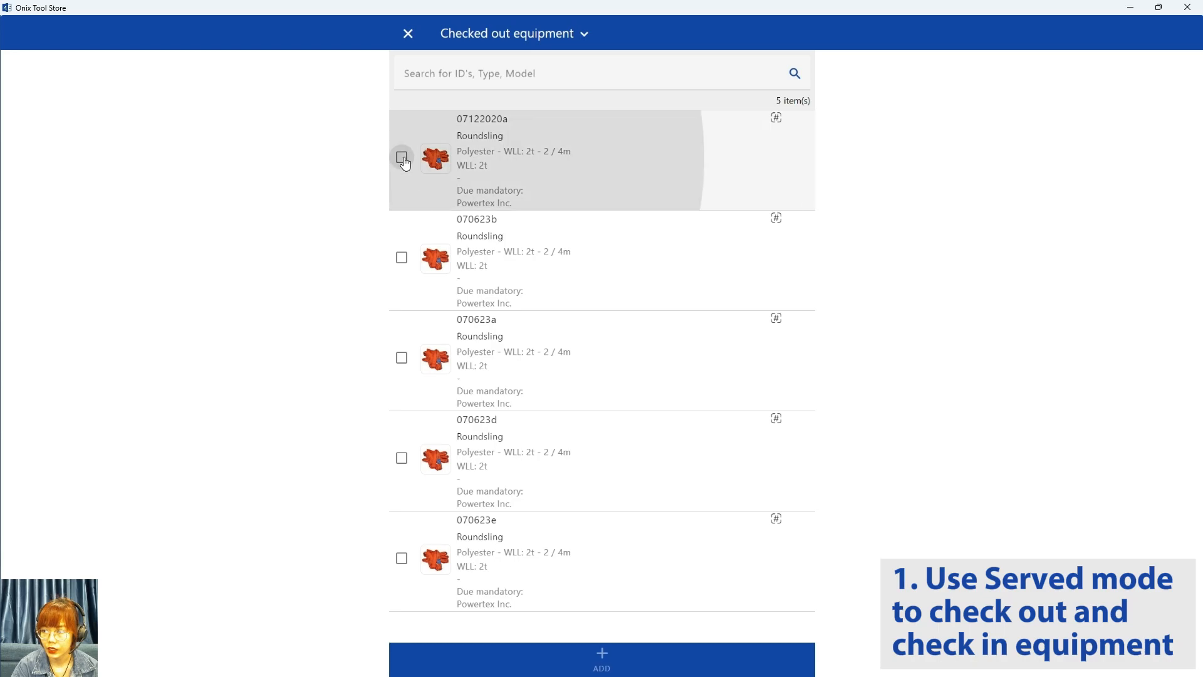
pyautogui.click(402, 258)
pyautogui.click(404, 362)
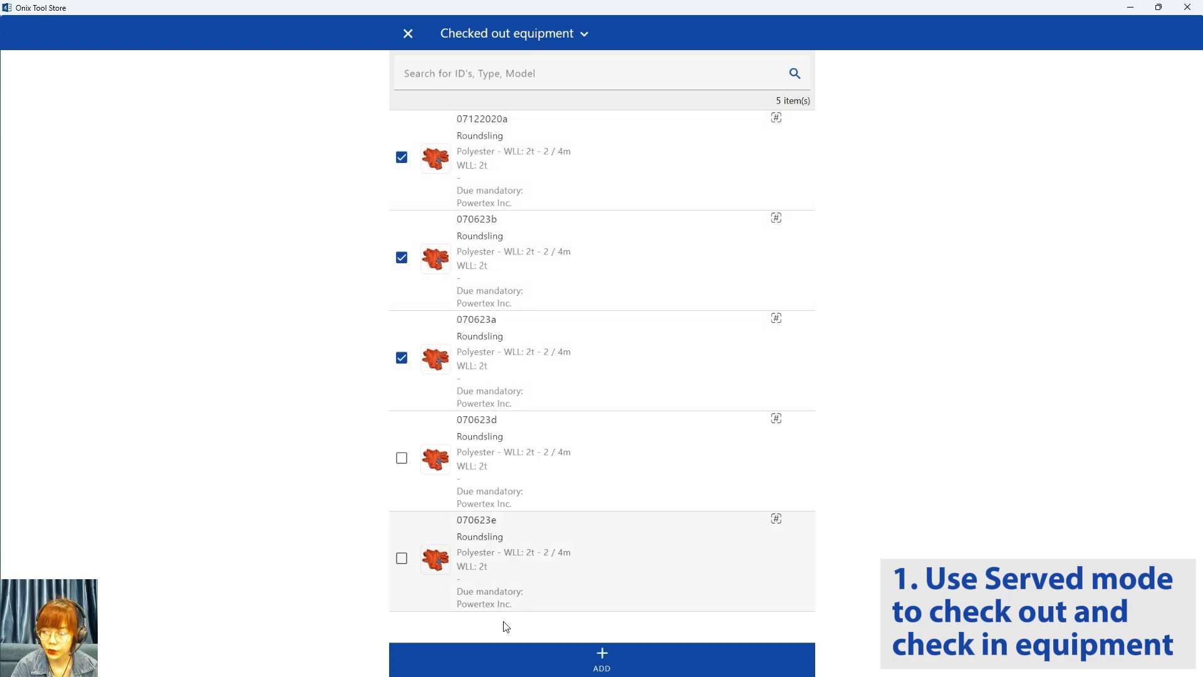
pyautogui.click(649, 670)
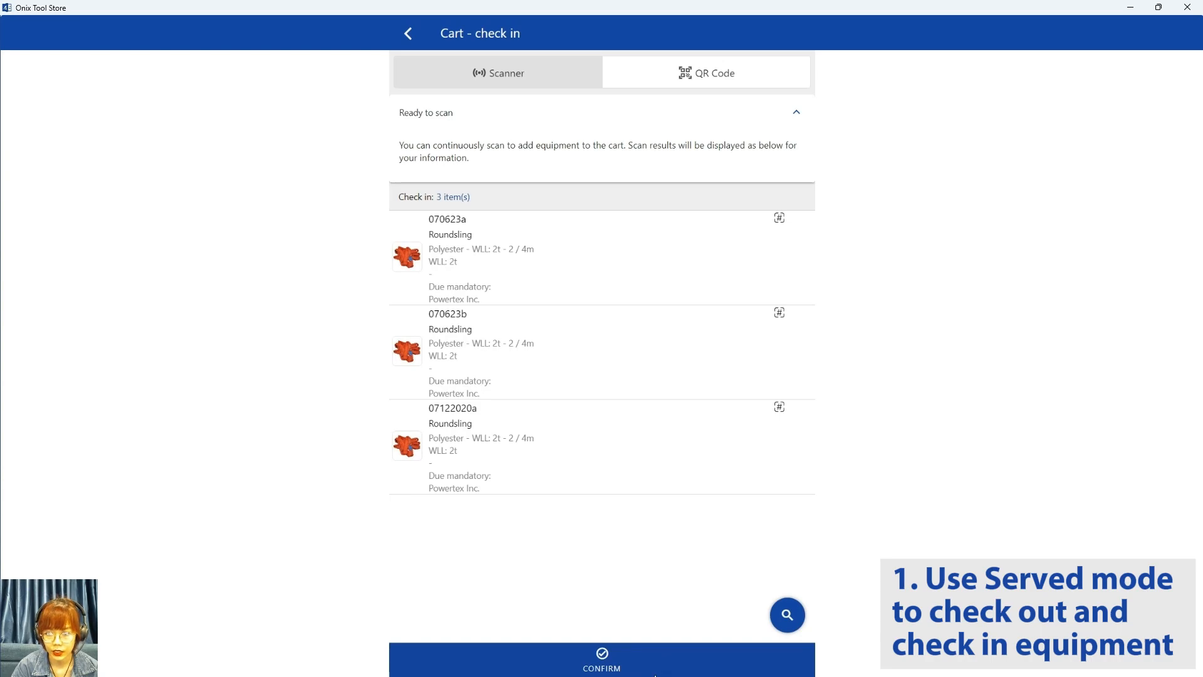
pyautogui.click(758, 663)
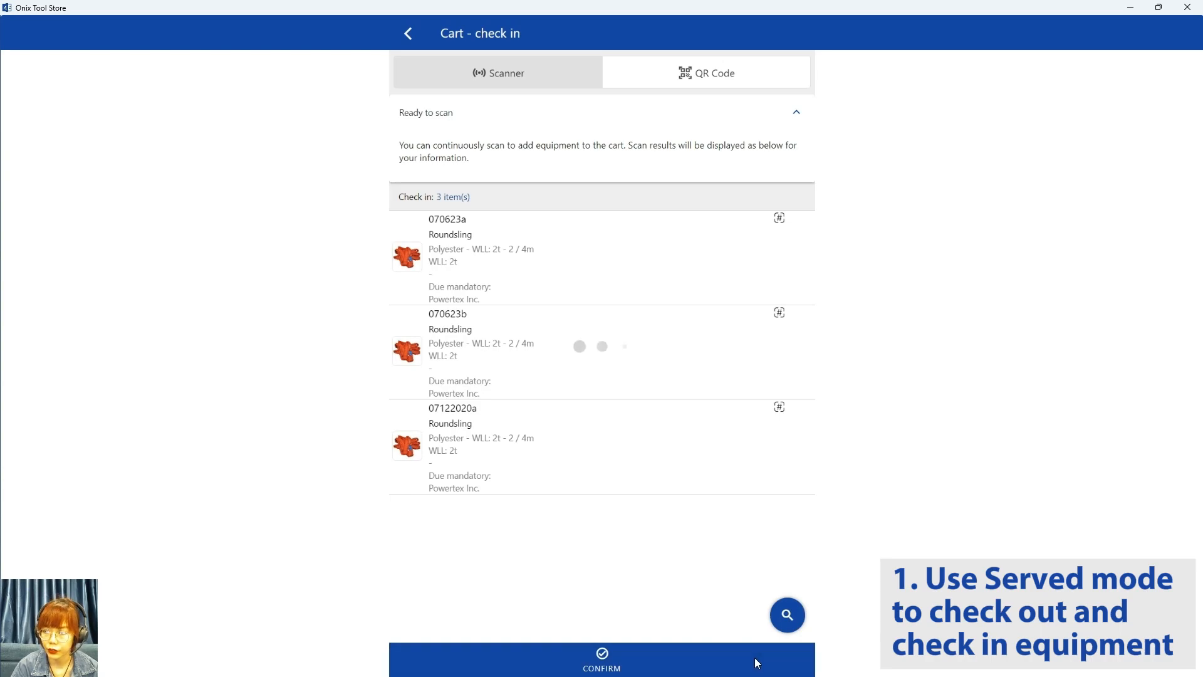
pyautogui.click(684, 224)
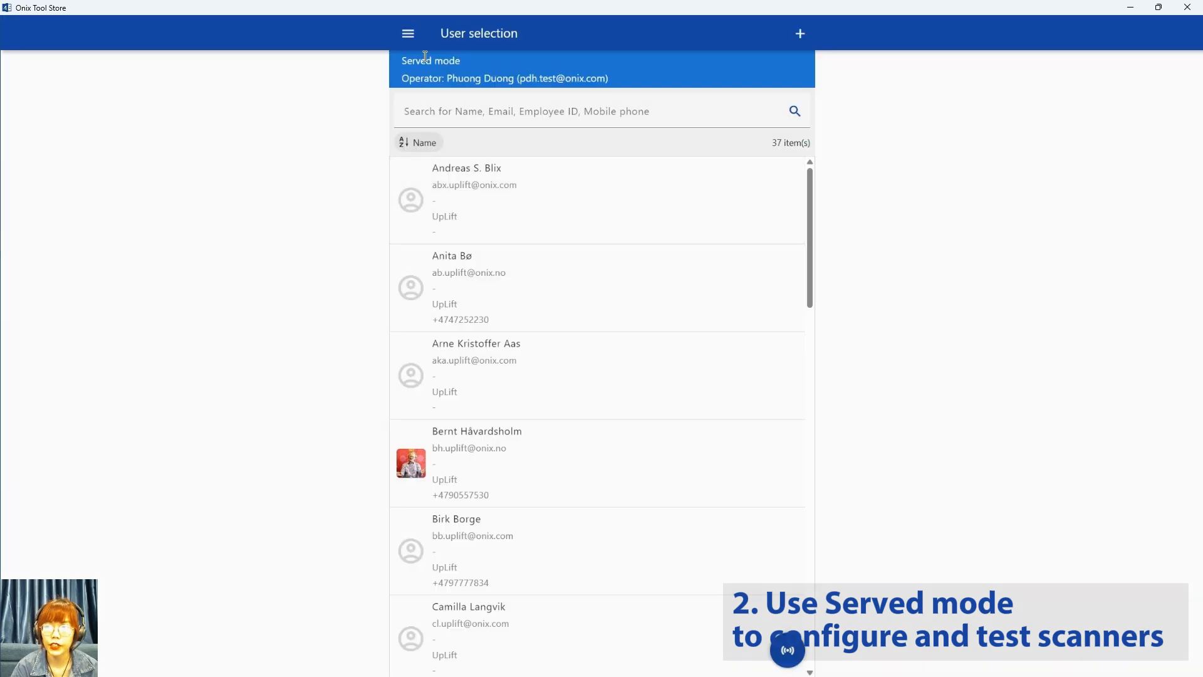
# - View the scanner configuration and open the scanner test from the settings
pyautogui.click(408, 34)
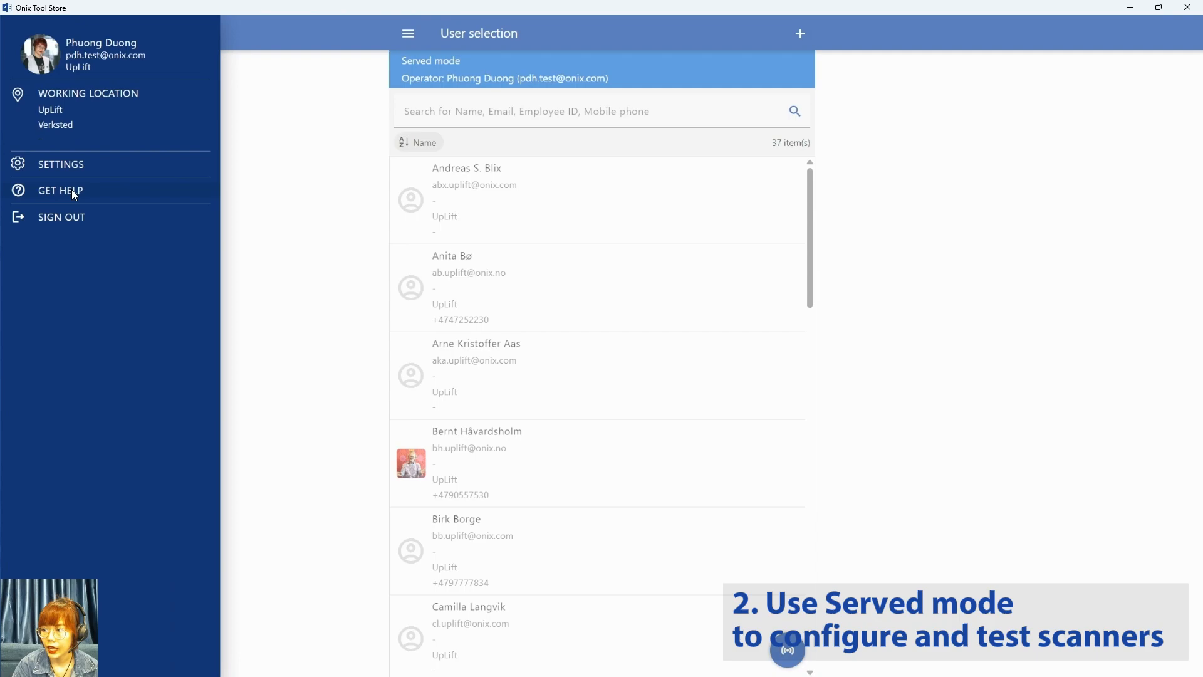
pyautogui.click(96, 166)
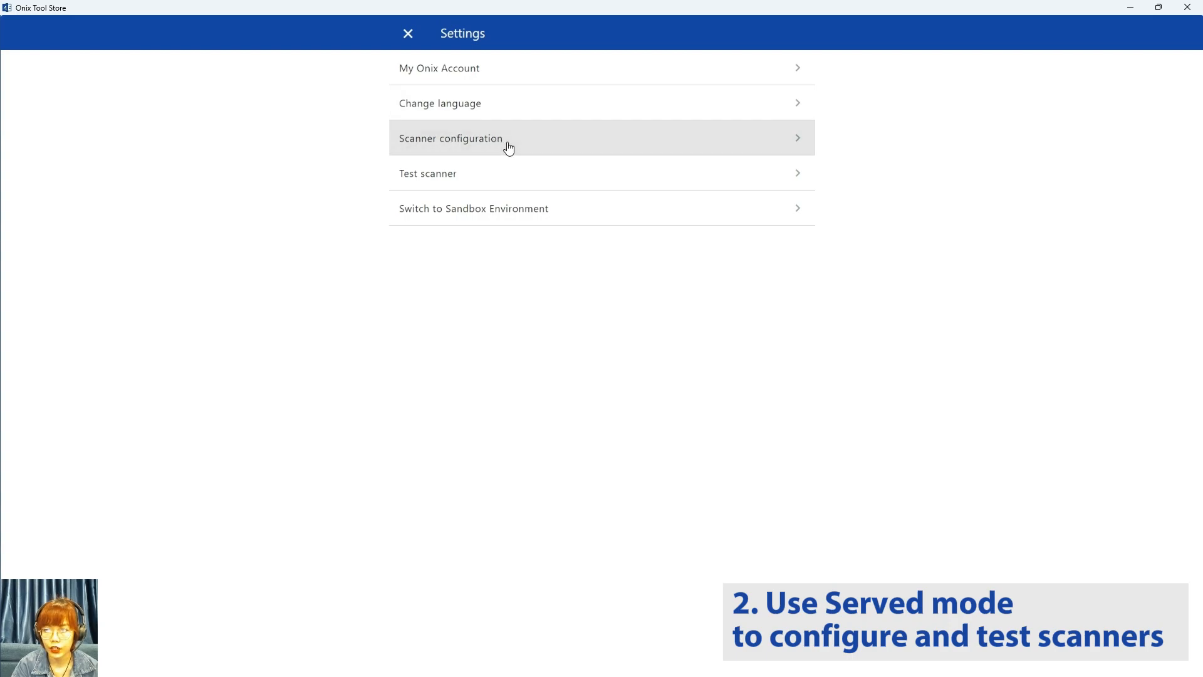
pyautogui.click(562, 143)
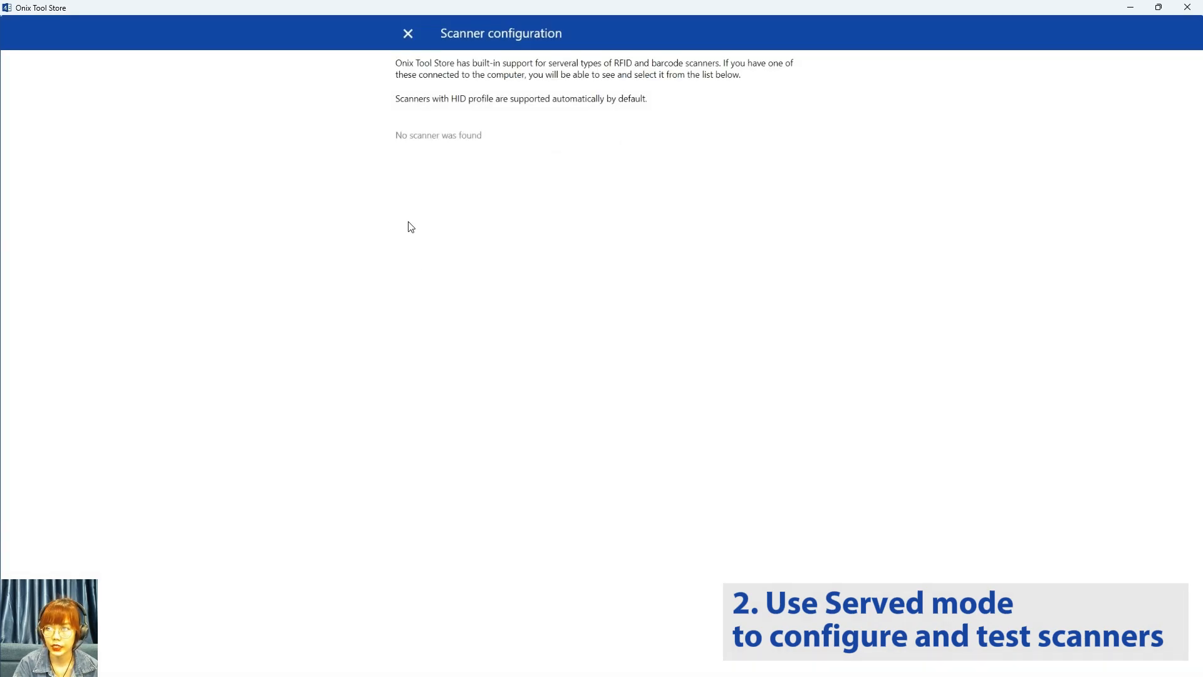
pyautogui.click(408, 34)
pyautogui.click(493, 185)
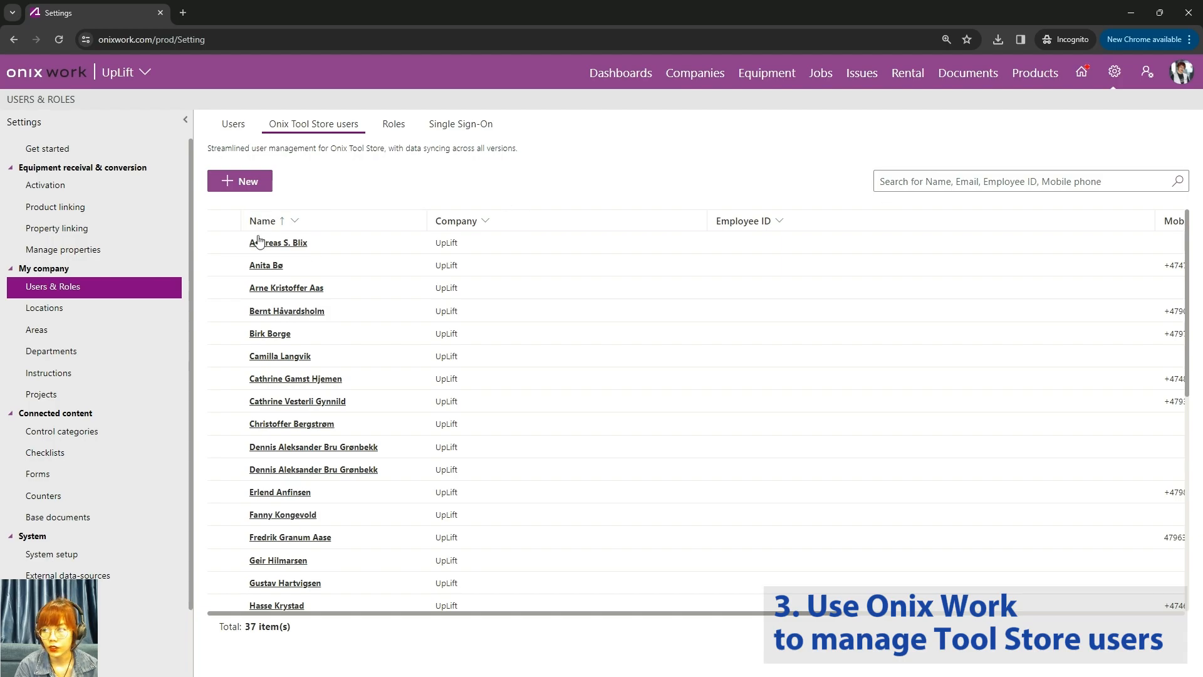
# - In Onix Work, select the first Onix Tool Store user and open that user's details for editing
pyautogui.click(223, 243)
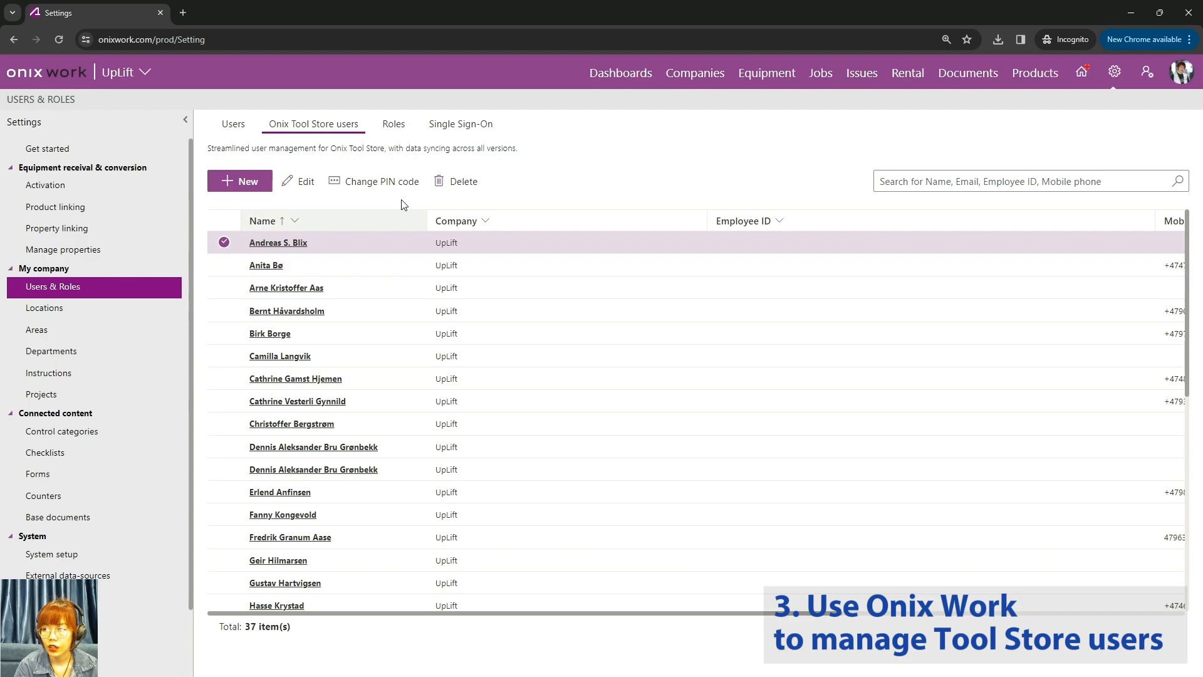
pyautogui.click(305, 188)
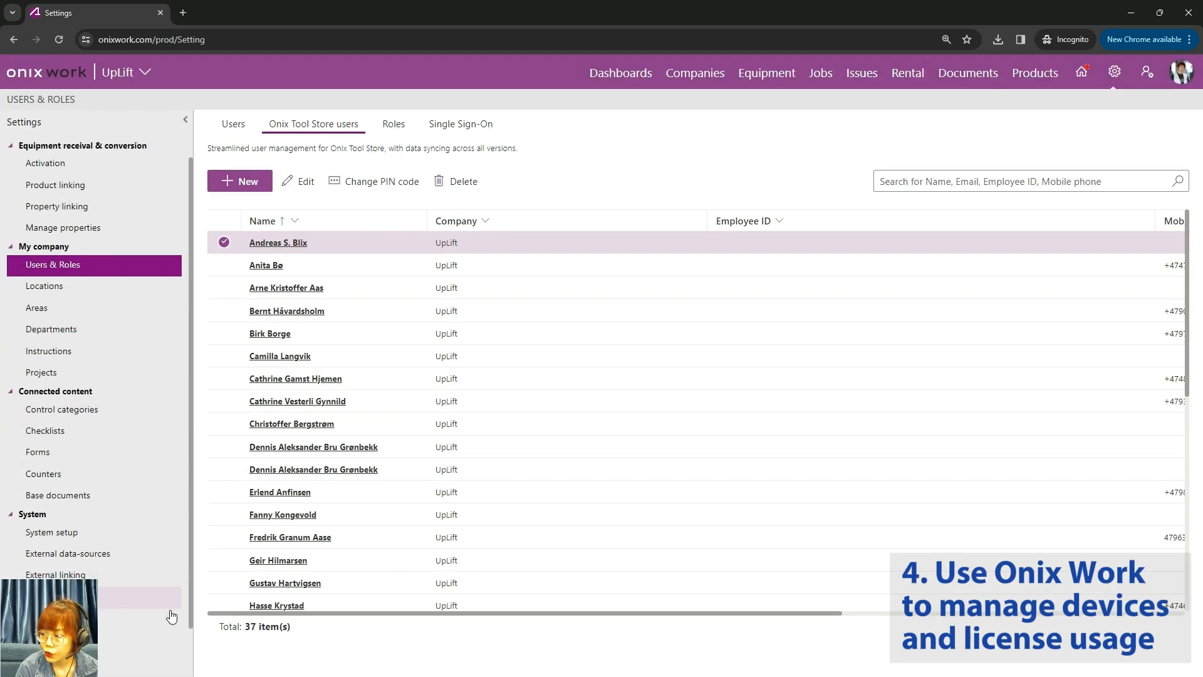
# - Open the Onix Tool Store license usage under Licenses and show the settings of the listed laptop
pyautogui.scroll(-1, 170, 618)
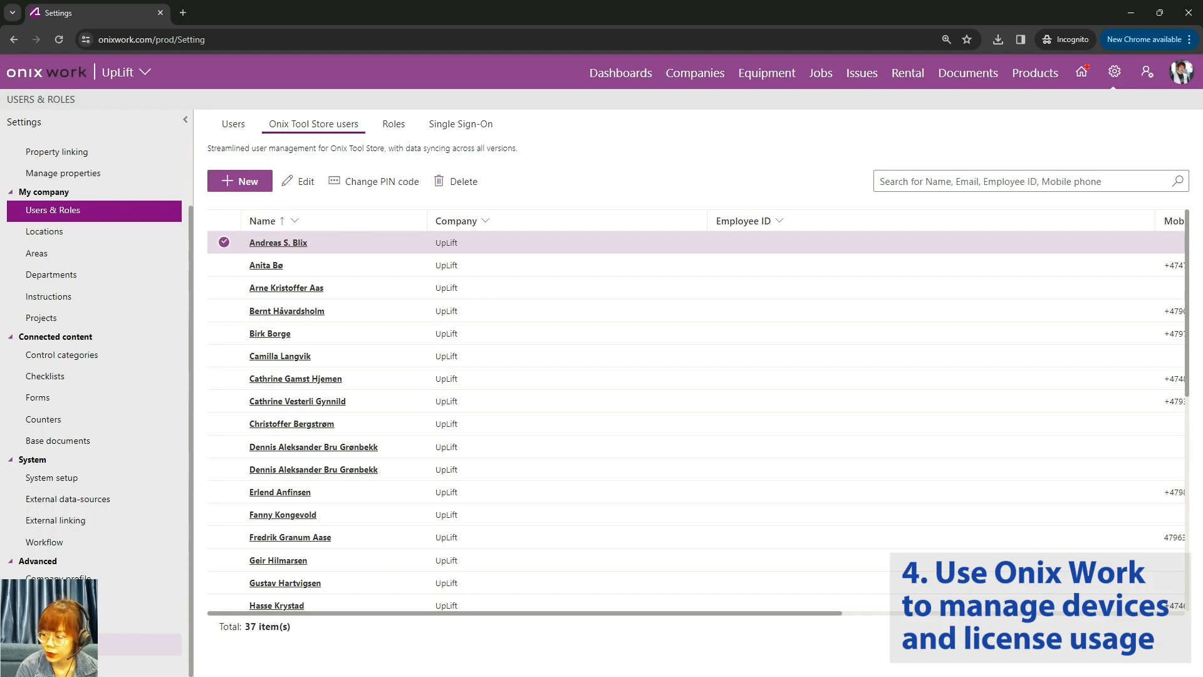
pyautogui.click(75, 645)
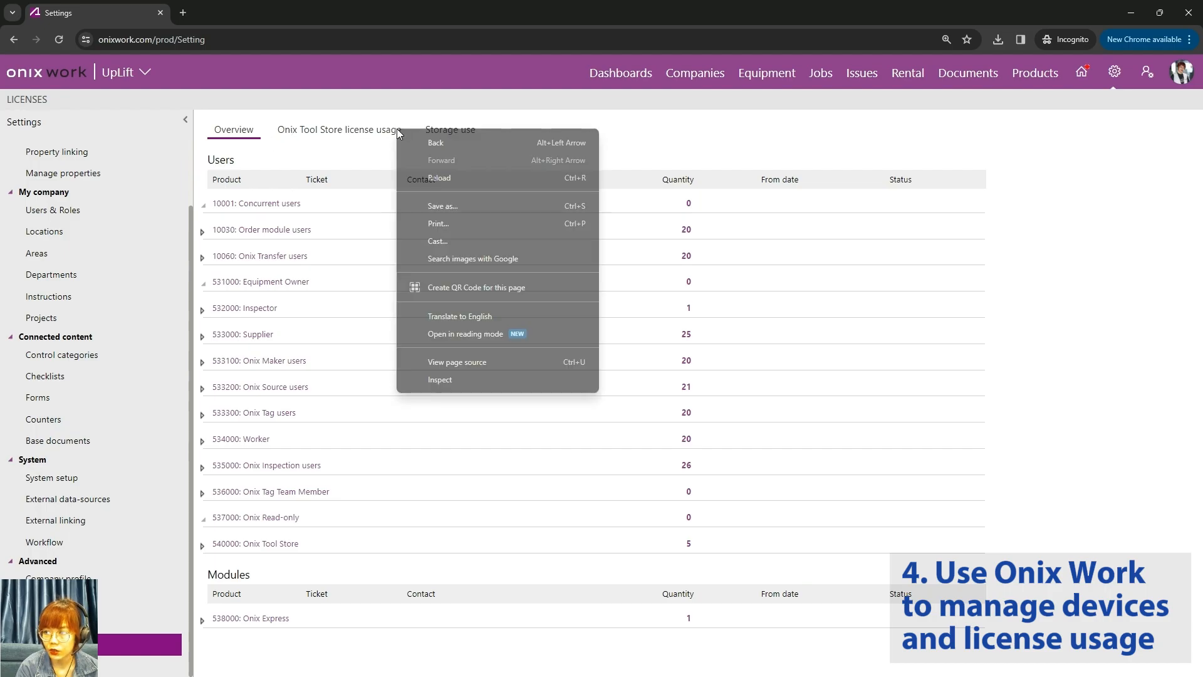
pyautogui.click(362, 134)
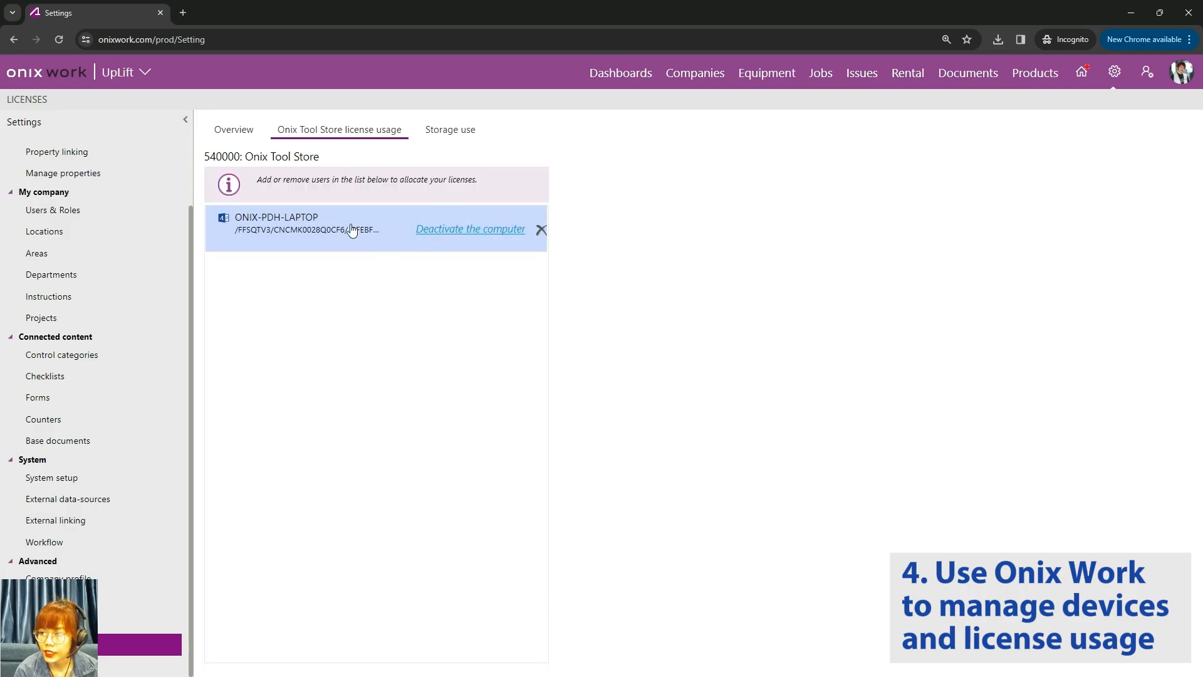
pyautogui.moveTo(301, 217); pyautogui.dragTo(297, 229)
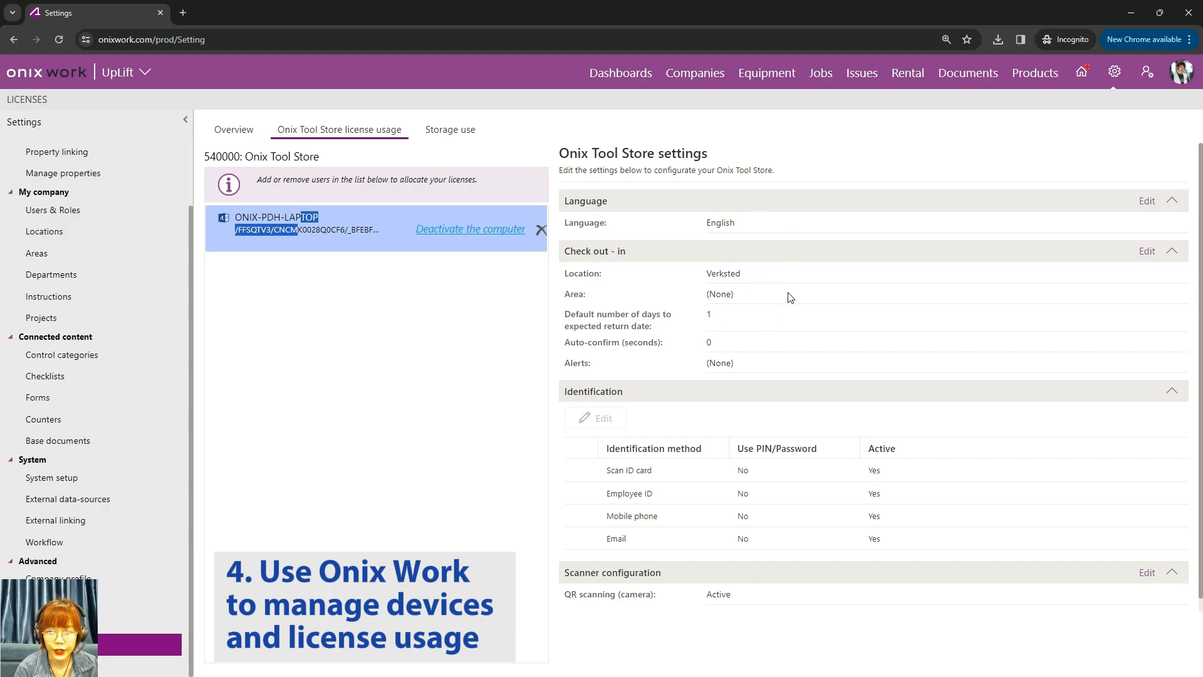
# - In the Check out - in settings, set the default number of days to expected return date to 2, view the Alerts options, and save
pyautogui.click(1145, 252)
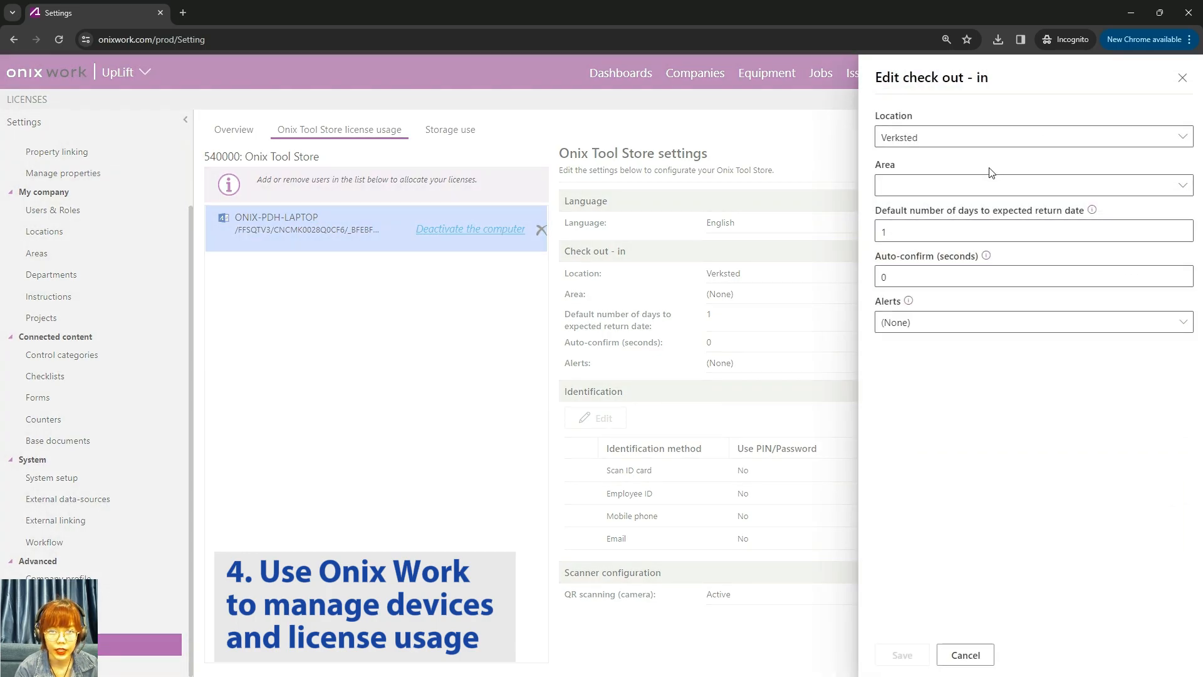
pyautogui.doubleClick(977, 232)
pyautogui.write('2')
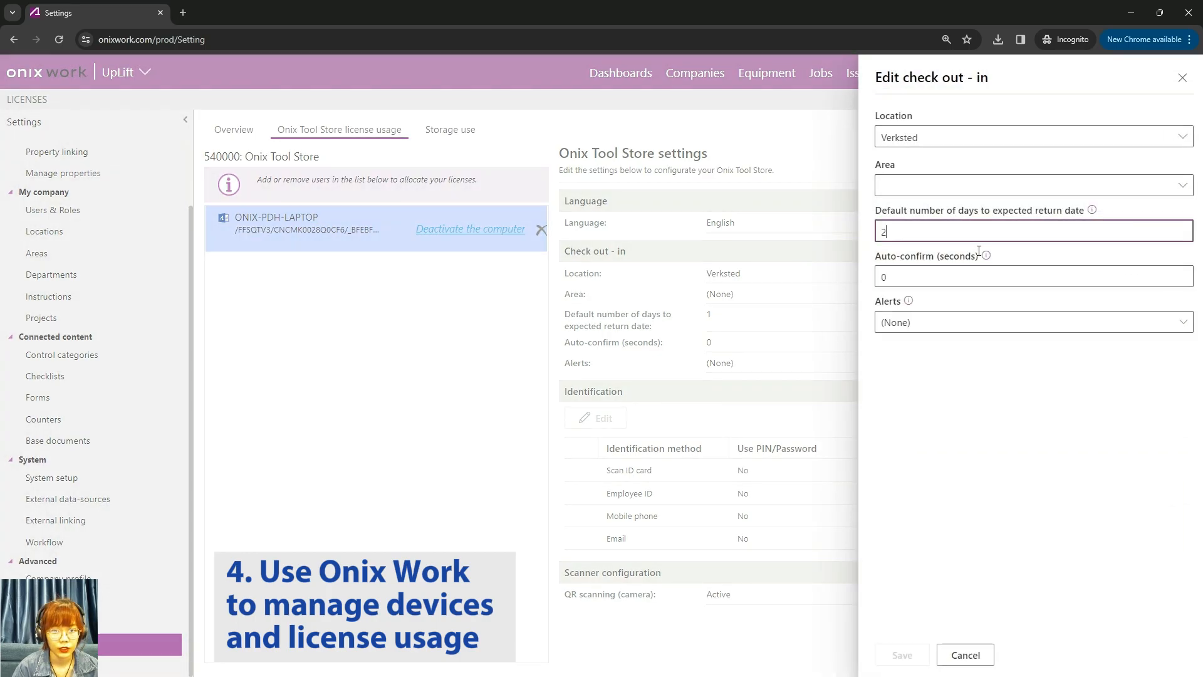
pyautogui.click(1185, 326)
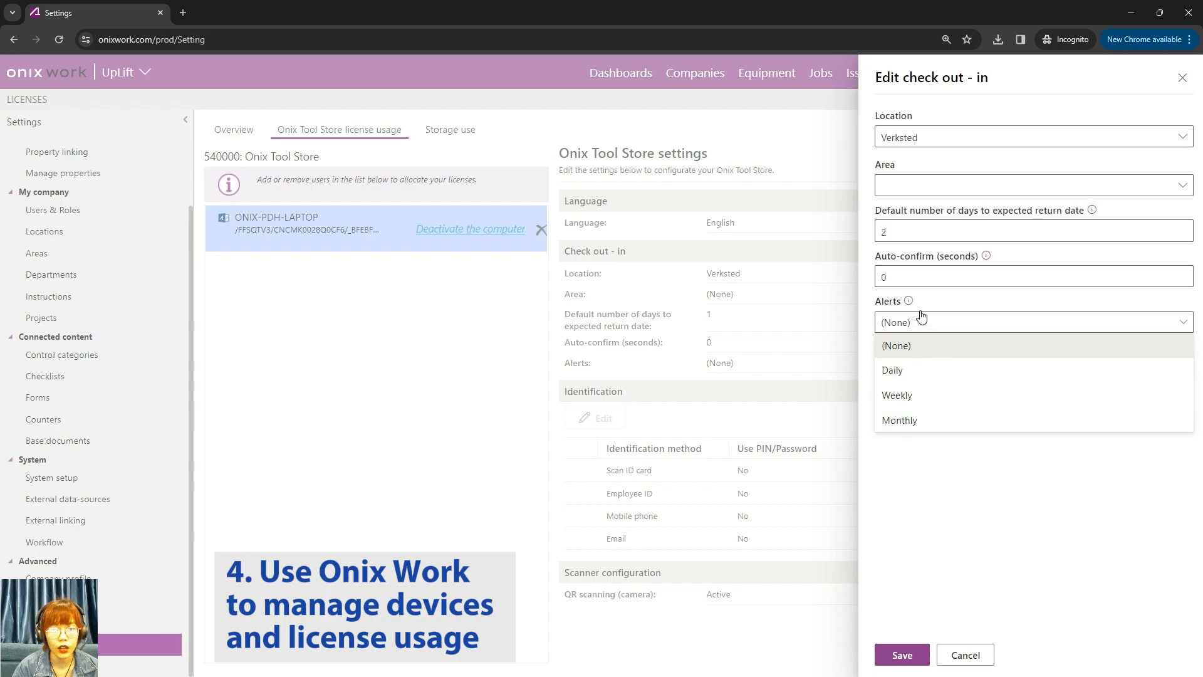
pyautogui.moveTo(911, 303)
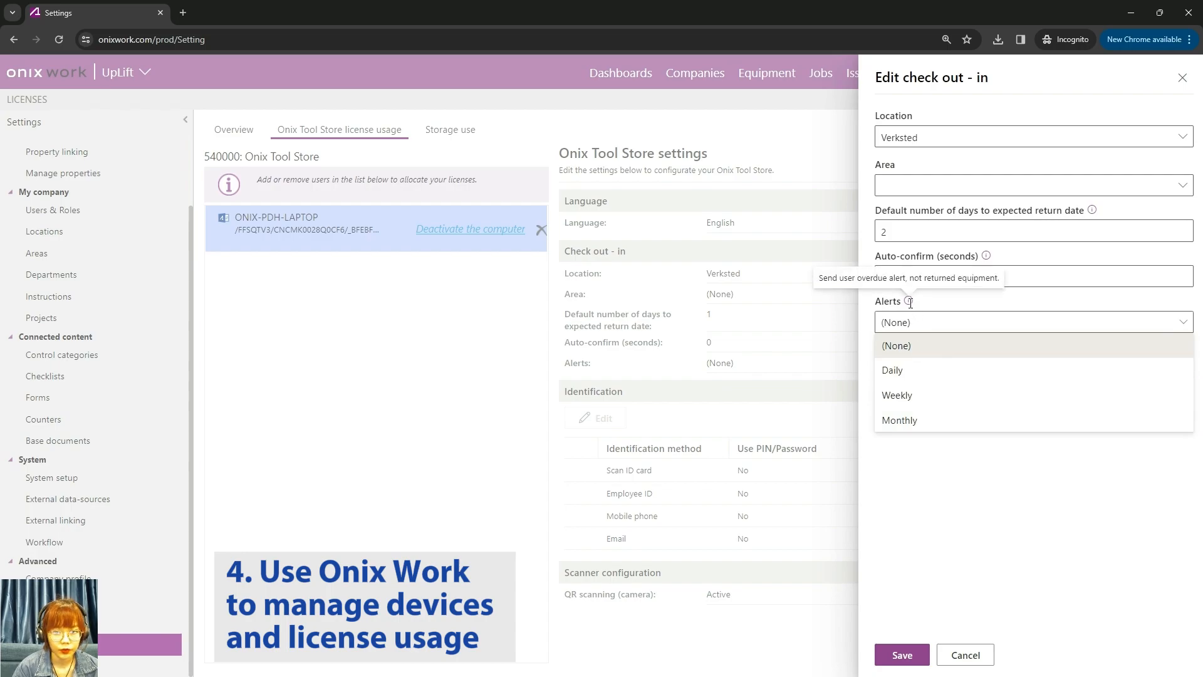
pyautogui.click(902, 655)
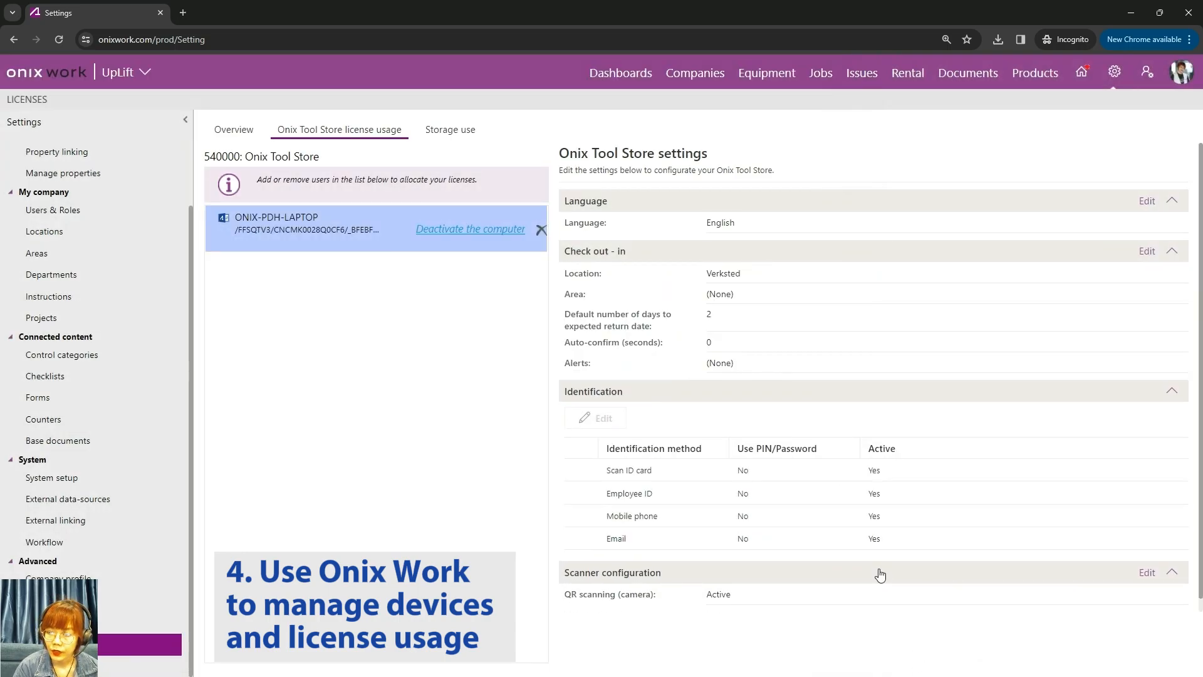
# - Deactivate the Scan ID card identification method, save the change, and show the full scanner configuration
pyautogui.click(581, 470)
pyautogui.click(596, 418)
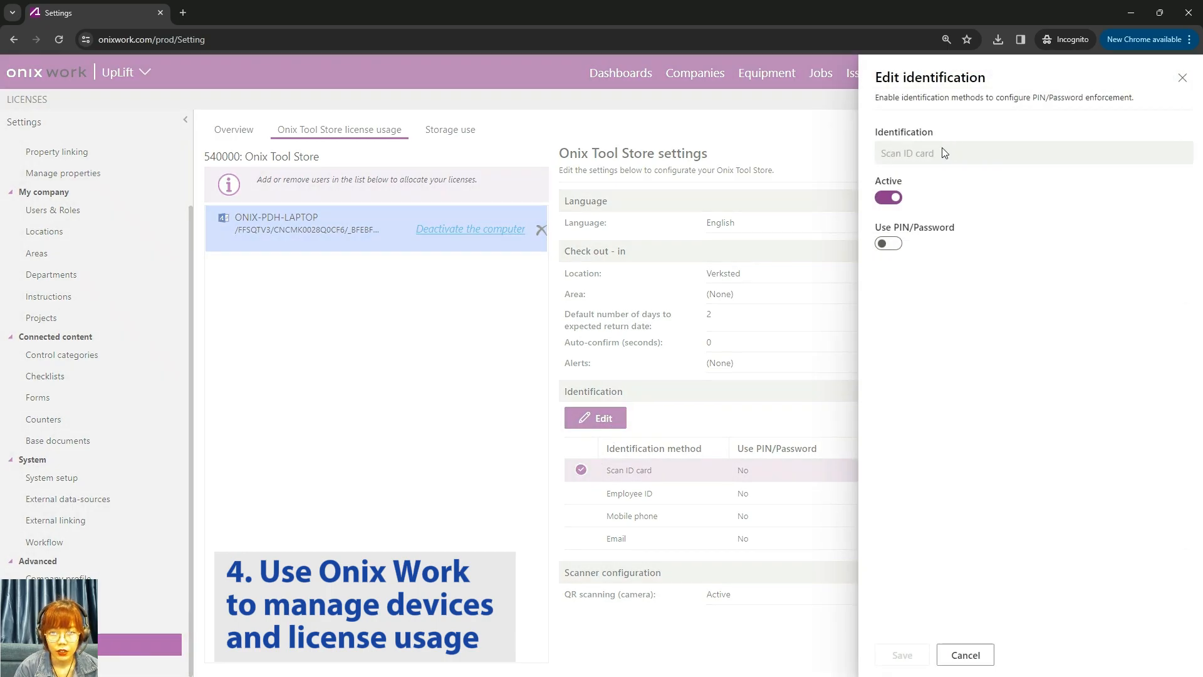
pyautogui.click(890, 198)
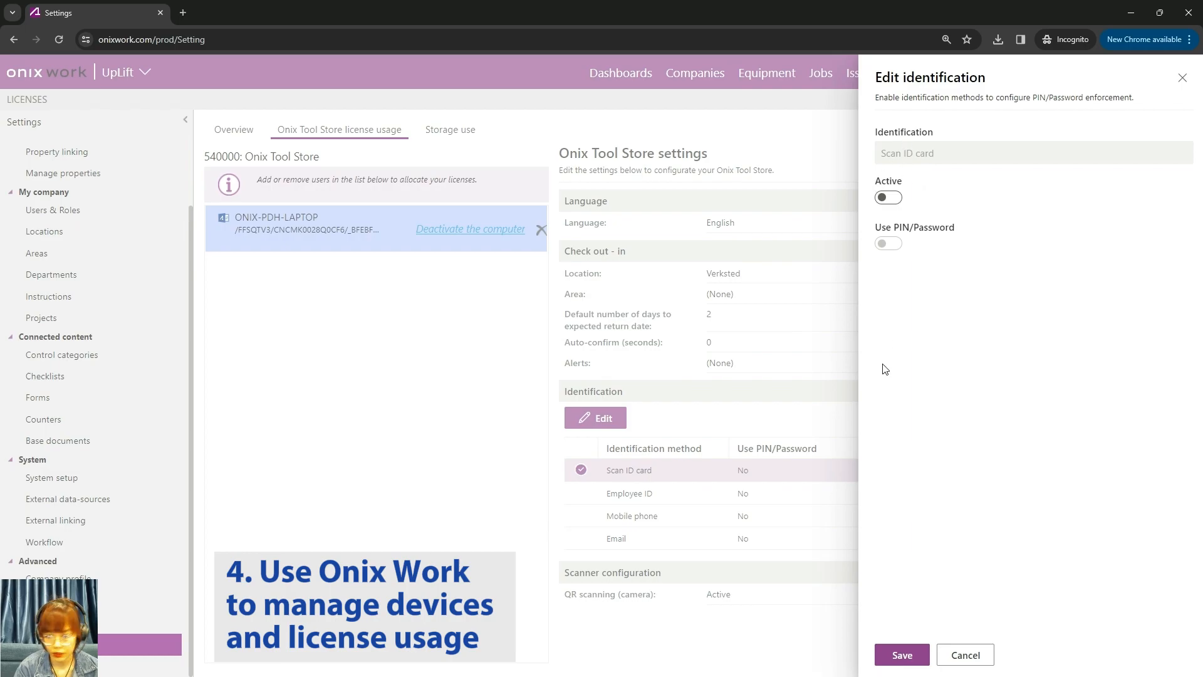
pyautogui.click(902, 654)
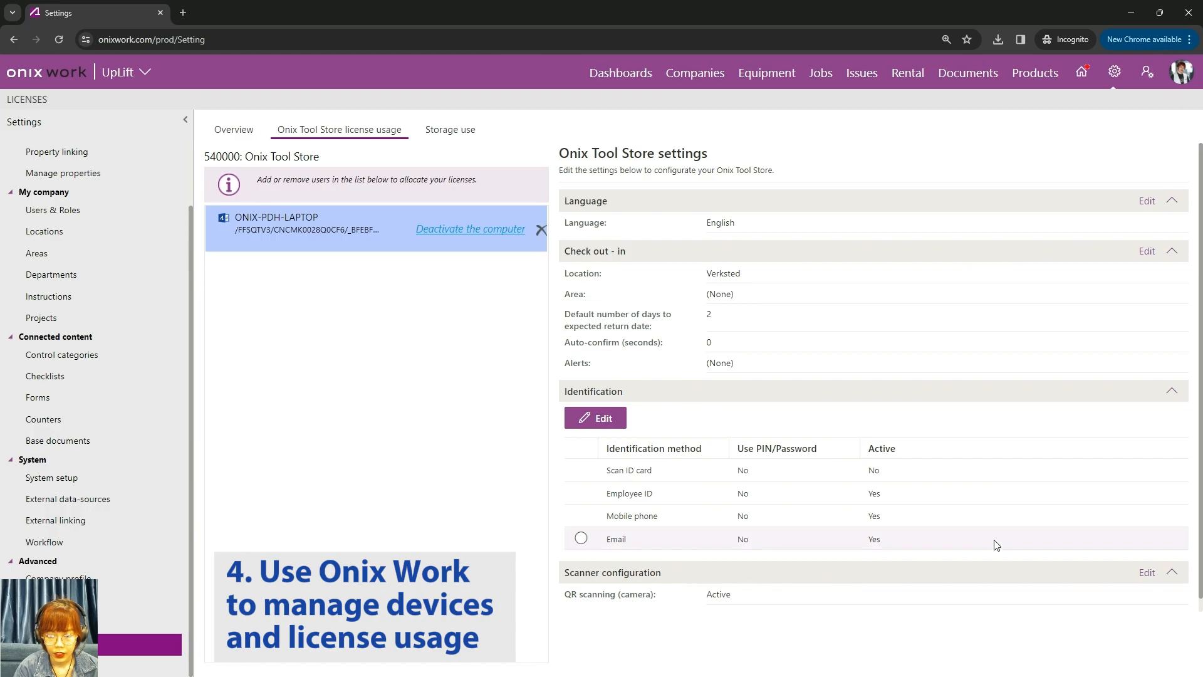
pyautogui.scroll(-1, 1003, 551)
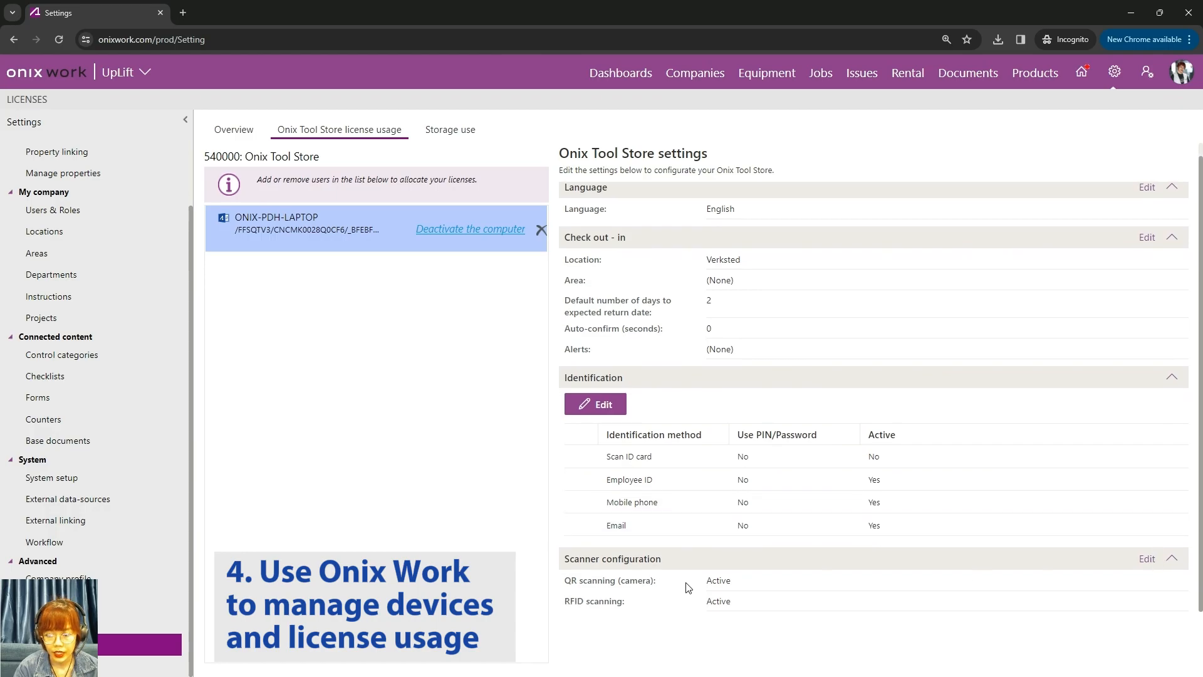